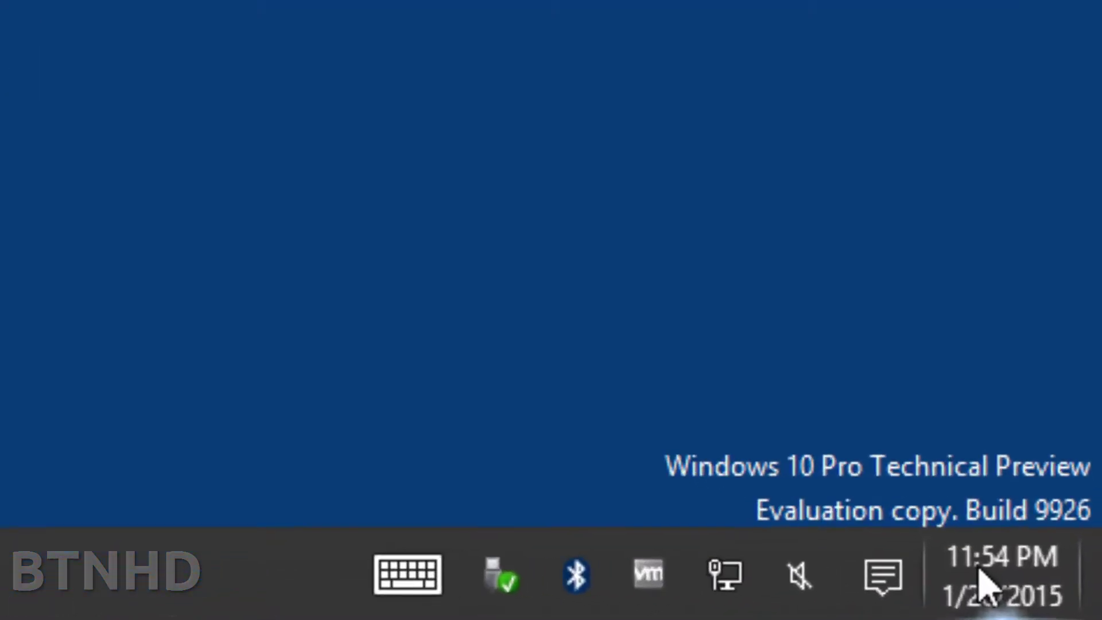
Show the calendar flyout from the taskbar clock
click(1037, 595)
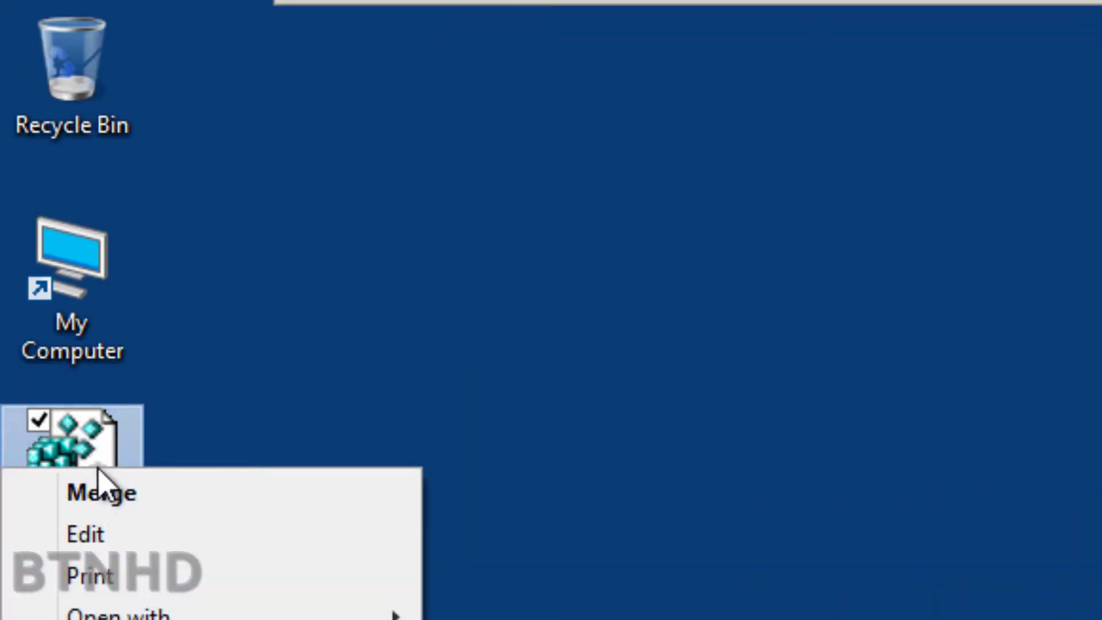
Open Windows10HiddenClock.reg in Notepad and review the ImmersiveShell path and UseWin32TrayClockExperience dword:0 line
click(109, 529)
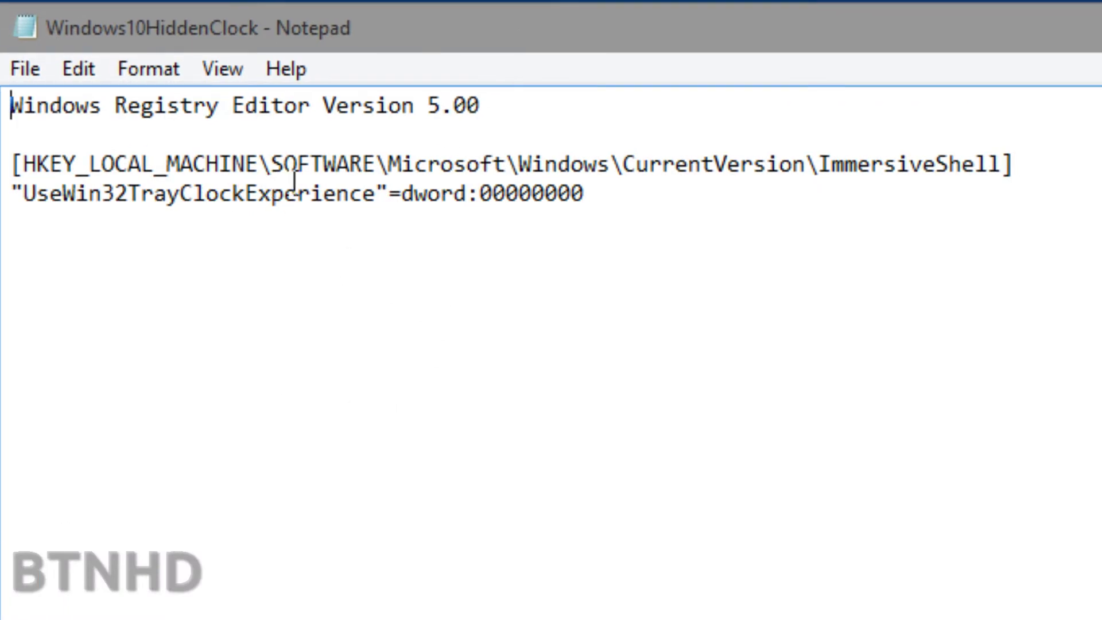
click(742, 163)
click(874, 171)
drag(603, 196, 10, 194)
click(212, 196)
click(557, 193)
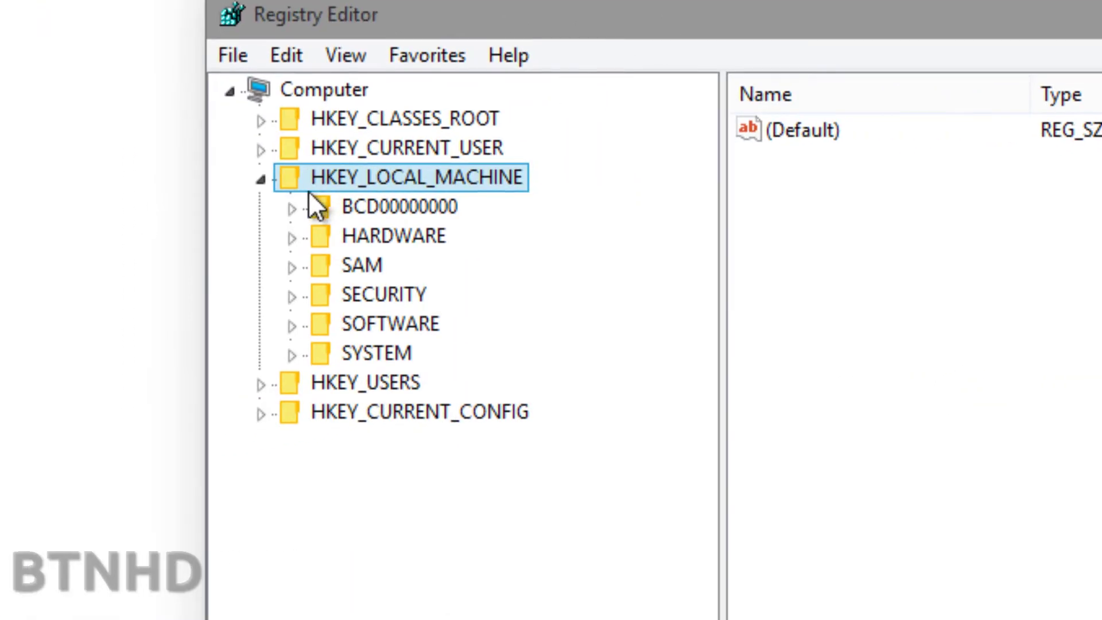
Browse to HKLM\SOFTWARE\Microsoft\Windows\CurrentVersion\ImmersiveShell and display its values
click(290, 325)
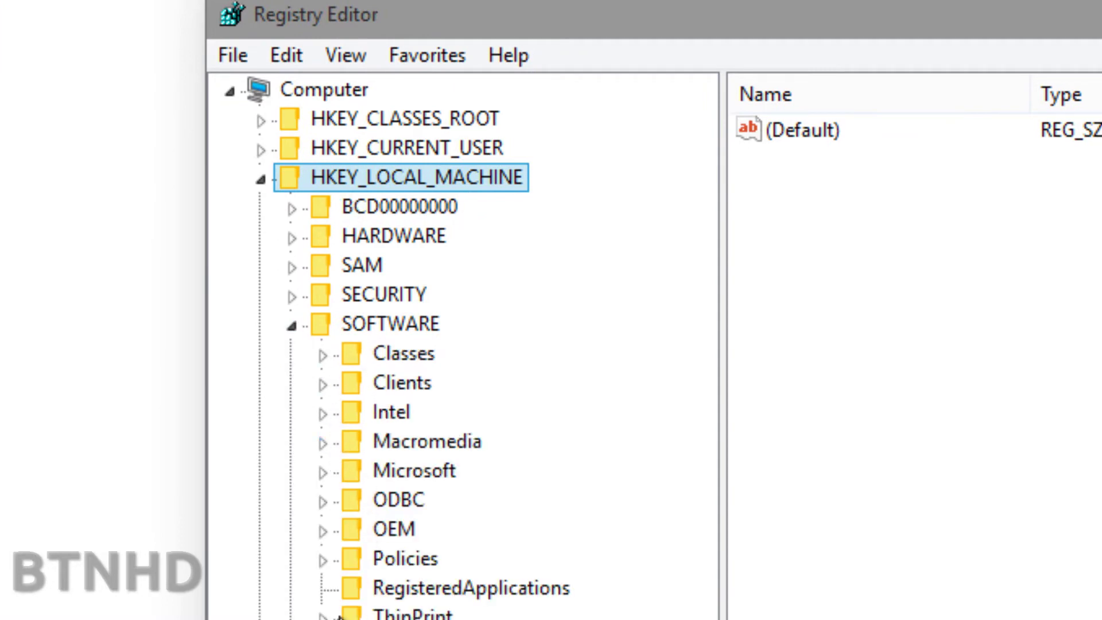
click(327, 473)
scroll(419, 522, down, 5)
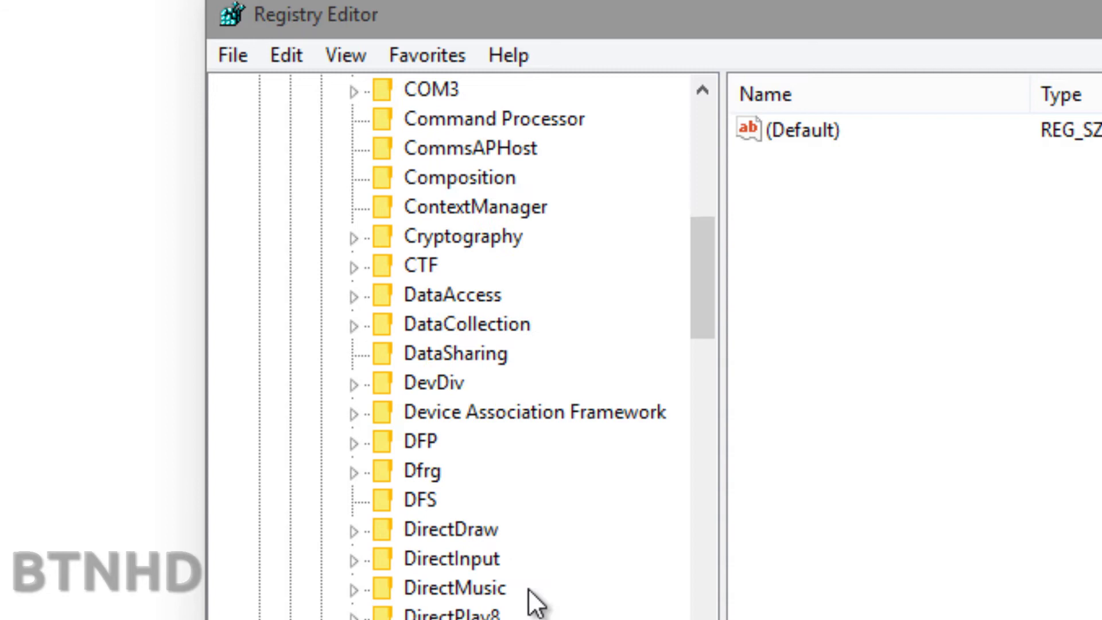
scroll(529, 588, down, 5)
scroll(529, 589, down, 5)
scroll(527, 606, down, 10)
scroll(527, 606, down, 8)
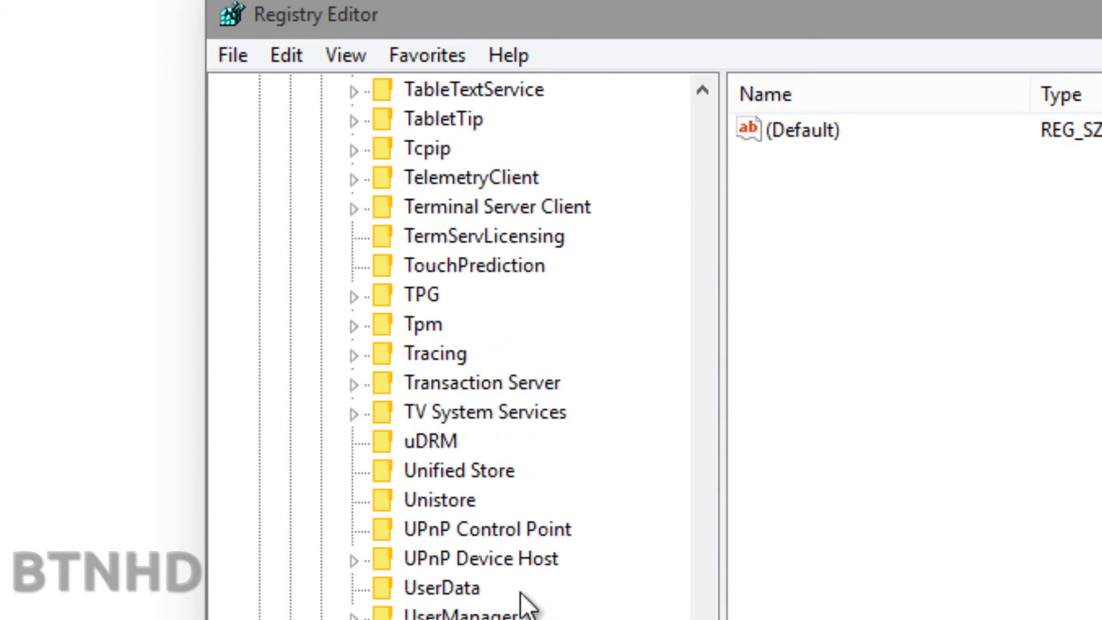
scroll(527, 605, down, 4)
click(355, 443)
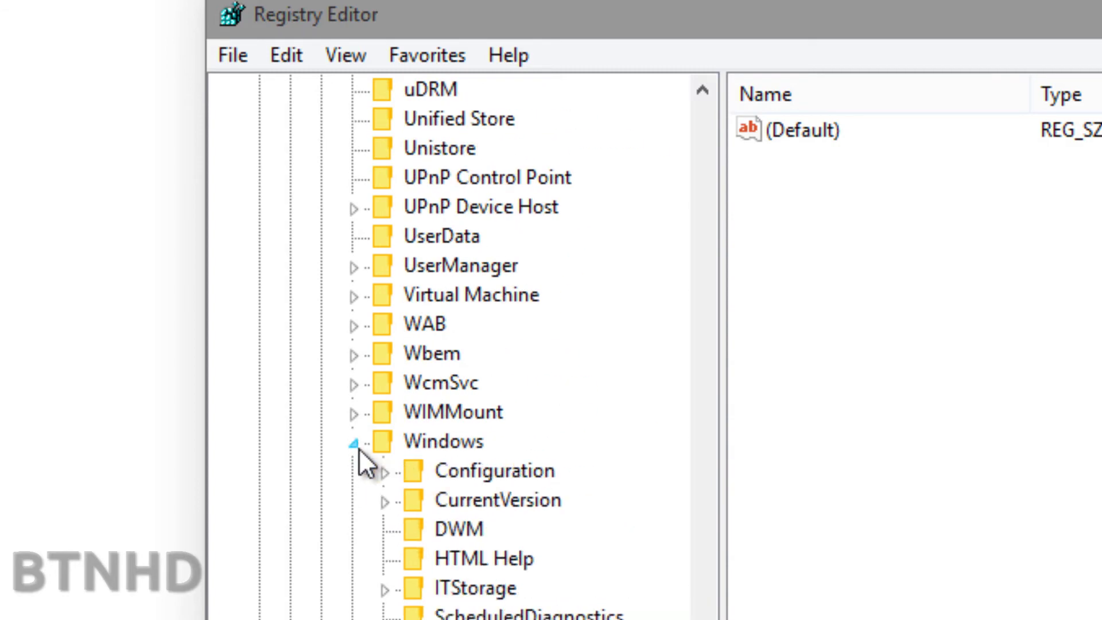
click(387, 501)
scroll(471, 530, down, 8)
scroll(470, 532, down, 8)
scroll(469, 534, down, 6)
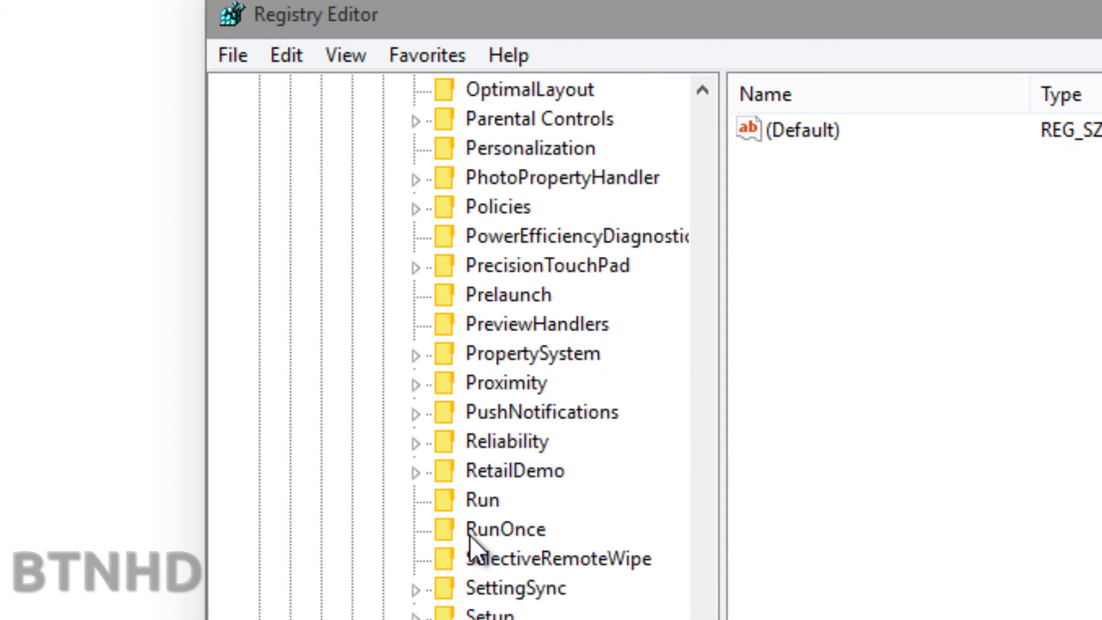
scroll(469, 534, down, 8)
scroll(469, 534, down, 5)
scroll(469, 535, up, 6)
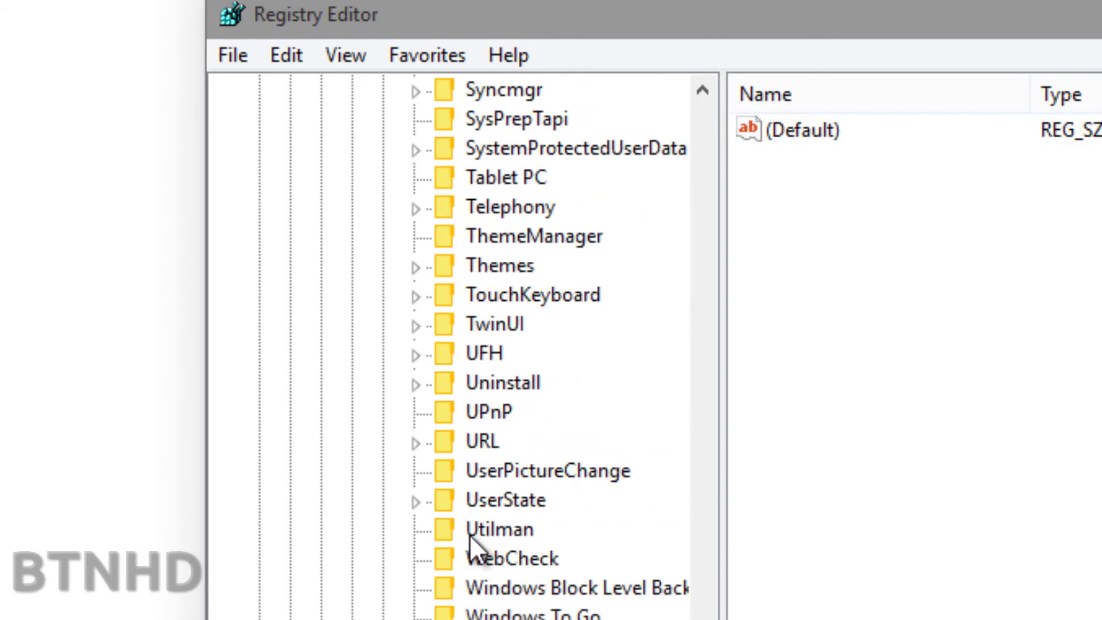
scroll(468, 535, up, 8)
scroll(470, 535, up, 8)
scroll(469, 535, up, 8)
scroll(469, 535, up, 8)
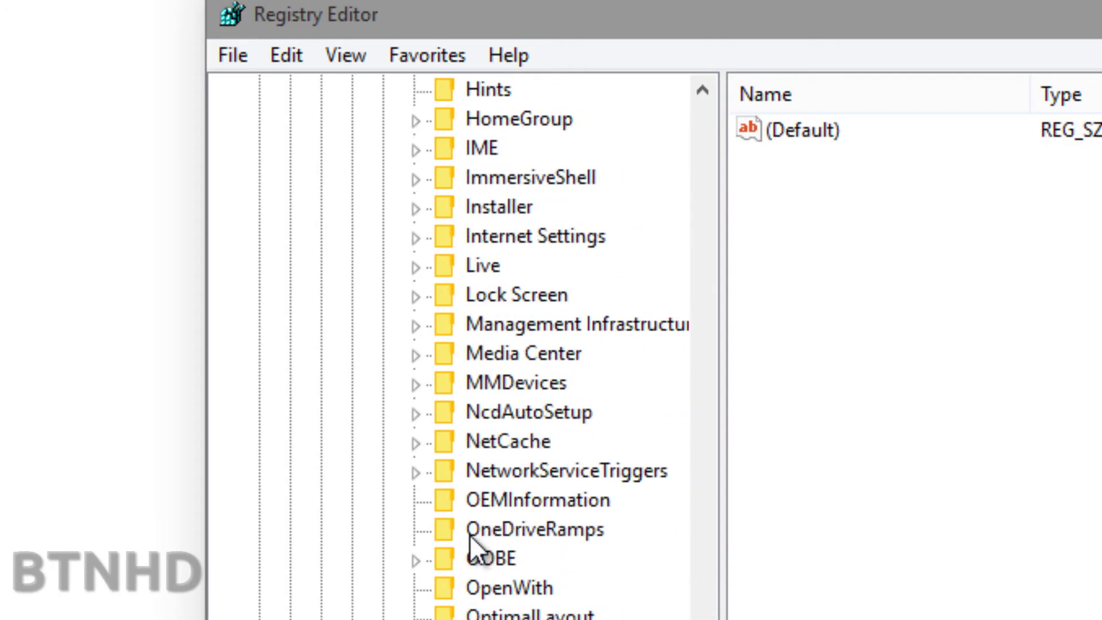
click(414, 178)
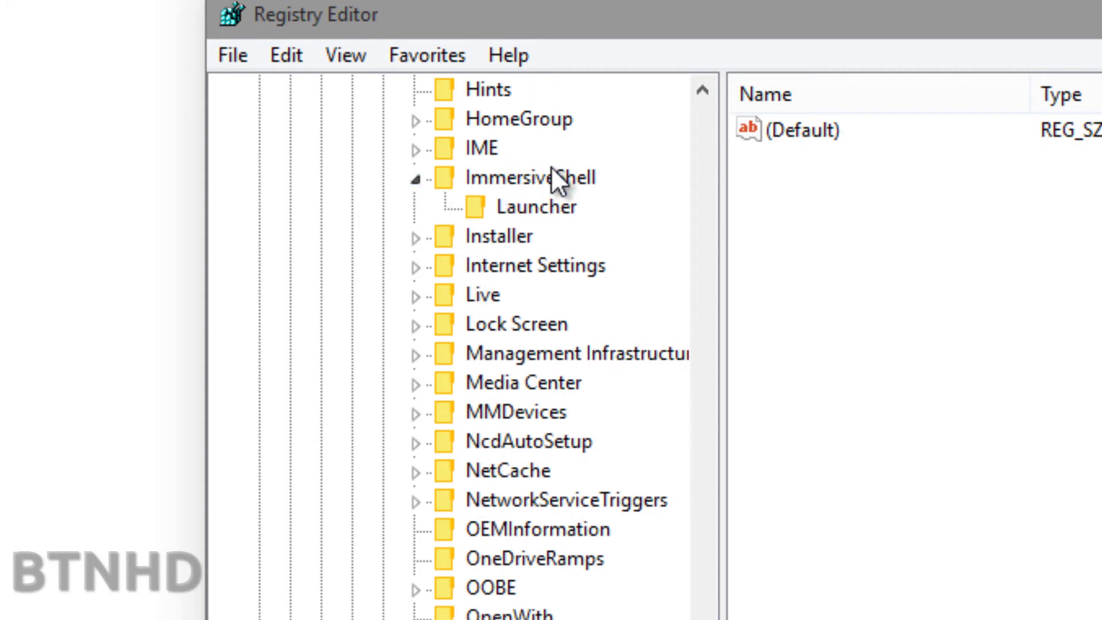
click(517, 177)
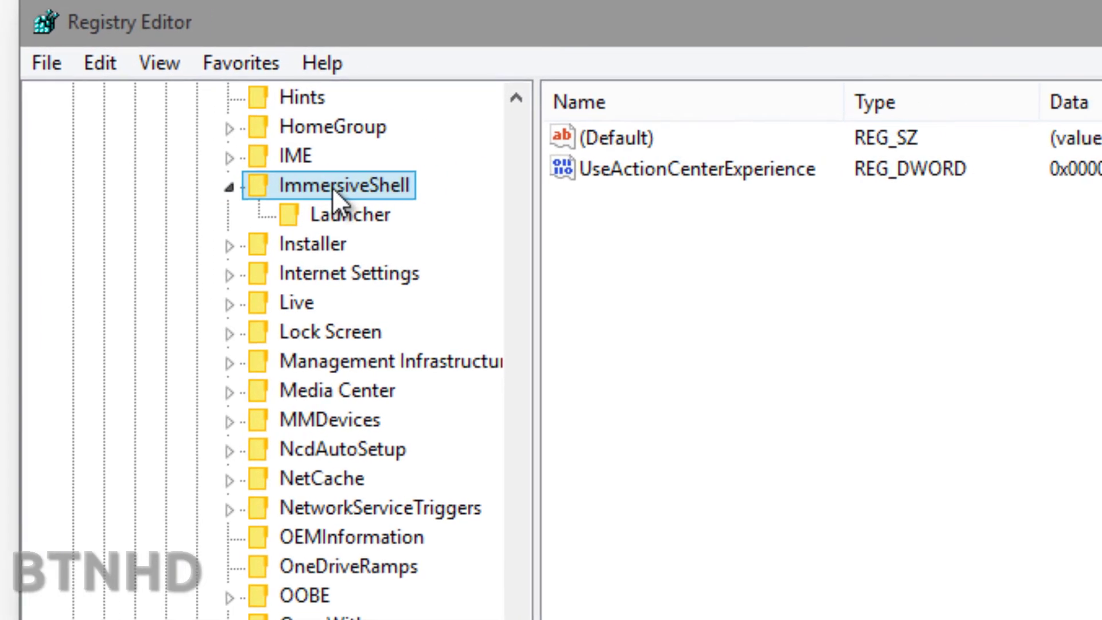
Add a new DWORD value named UseWin32TrayClockExperience, data 0, to ImmersiveShell
right_click(646, 246)
mouse_move(549, 376)
click(548, 387)
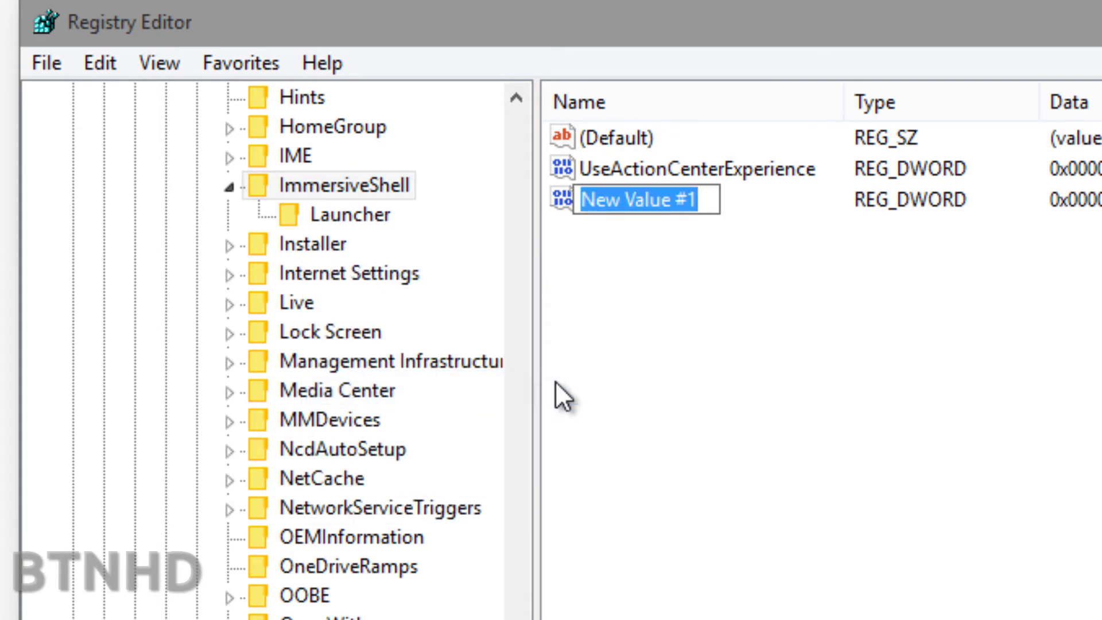
text(U)
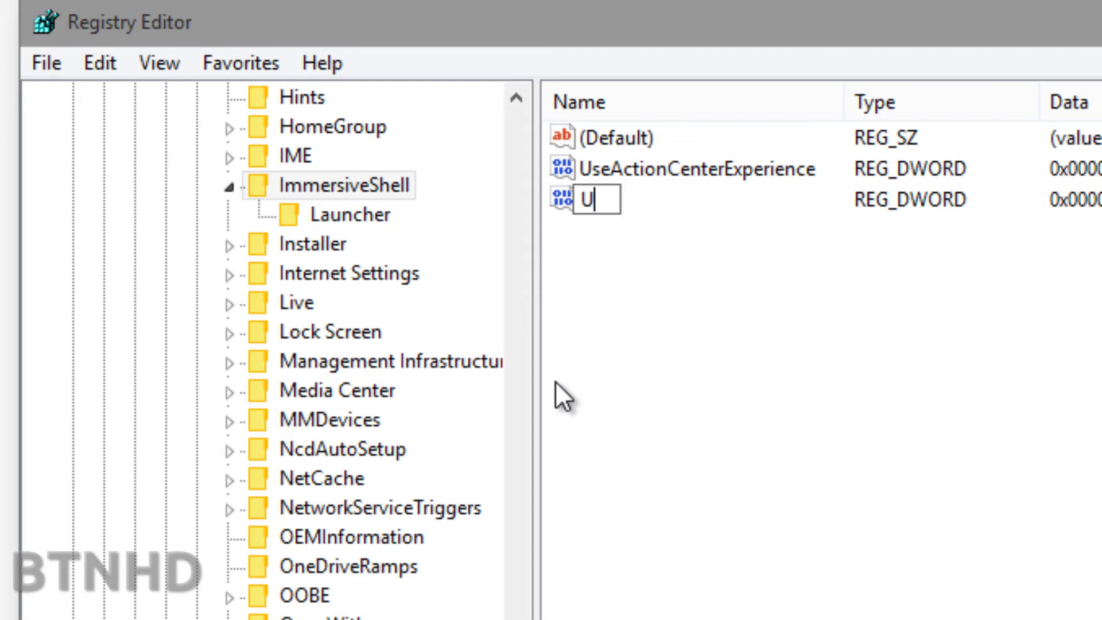
text(seW)
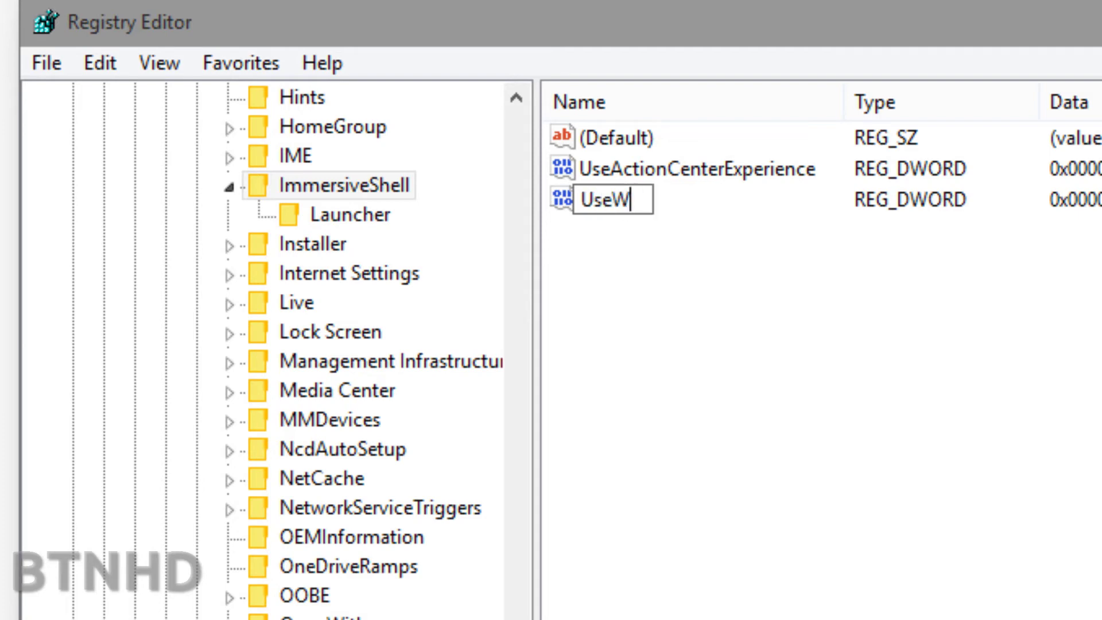
text(in32)
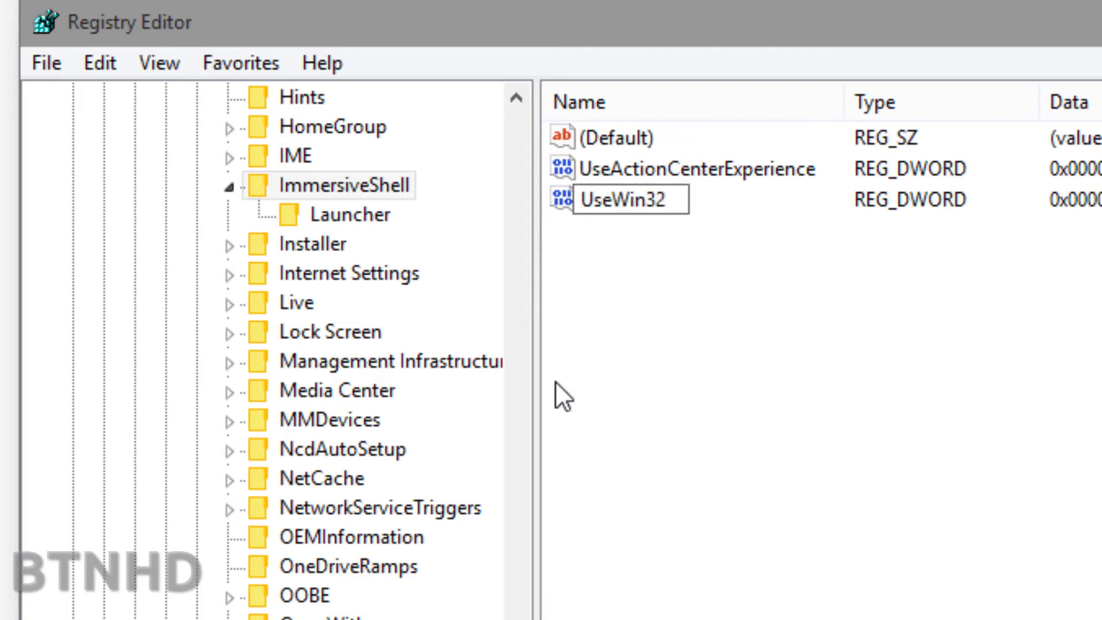
text(Tray)
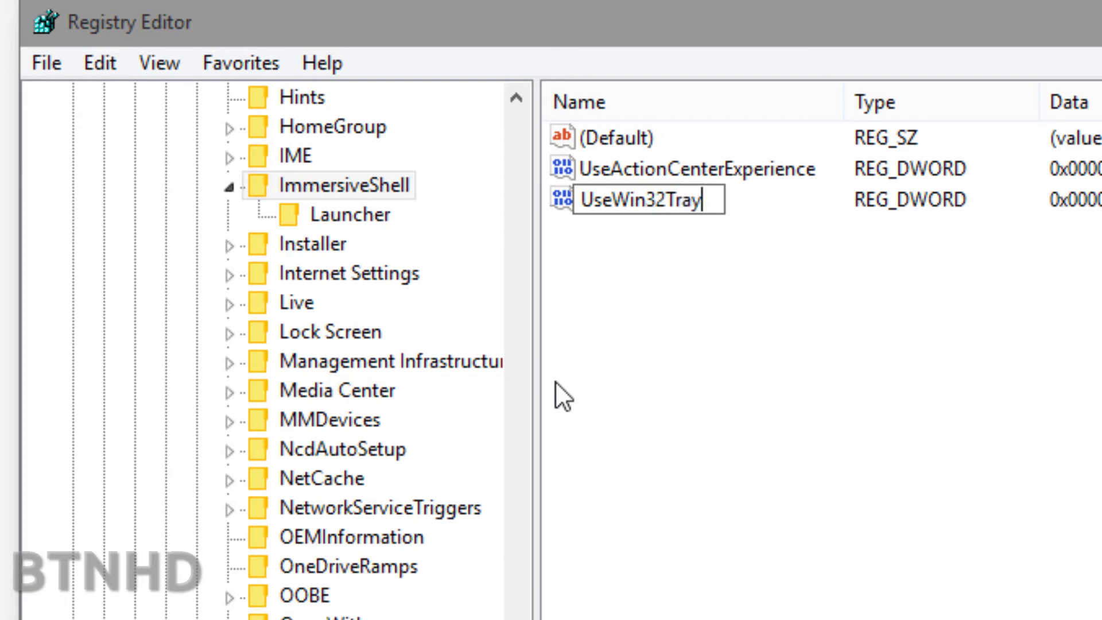
text(Clock)
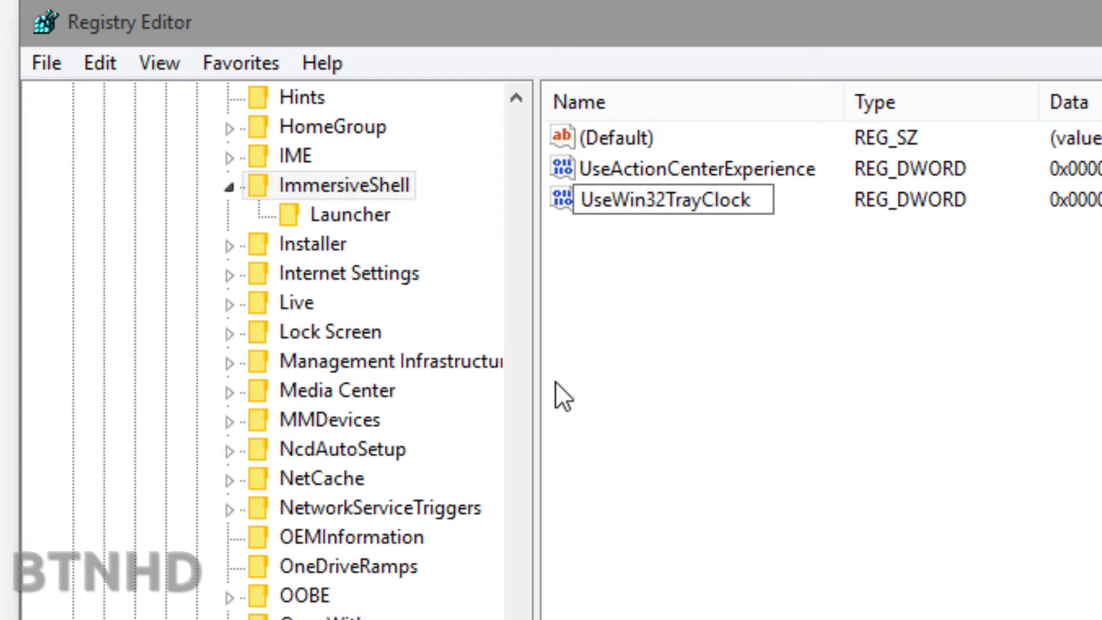
text(Experience)
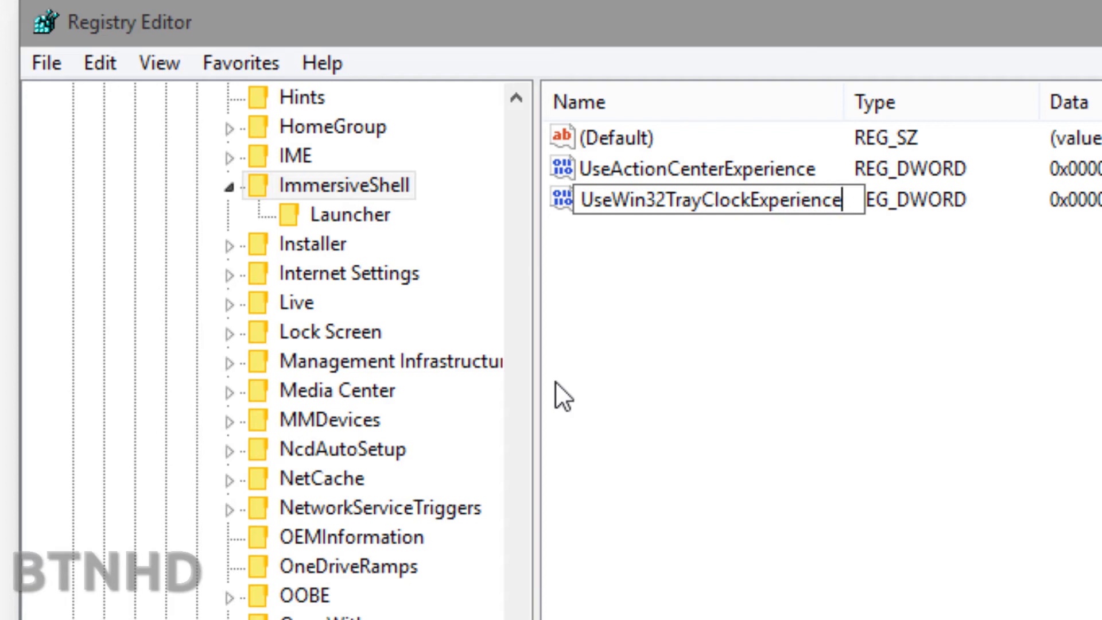
key(Return)
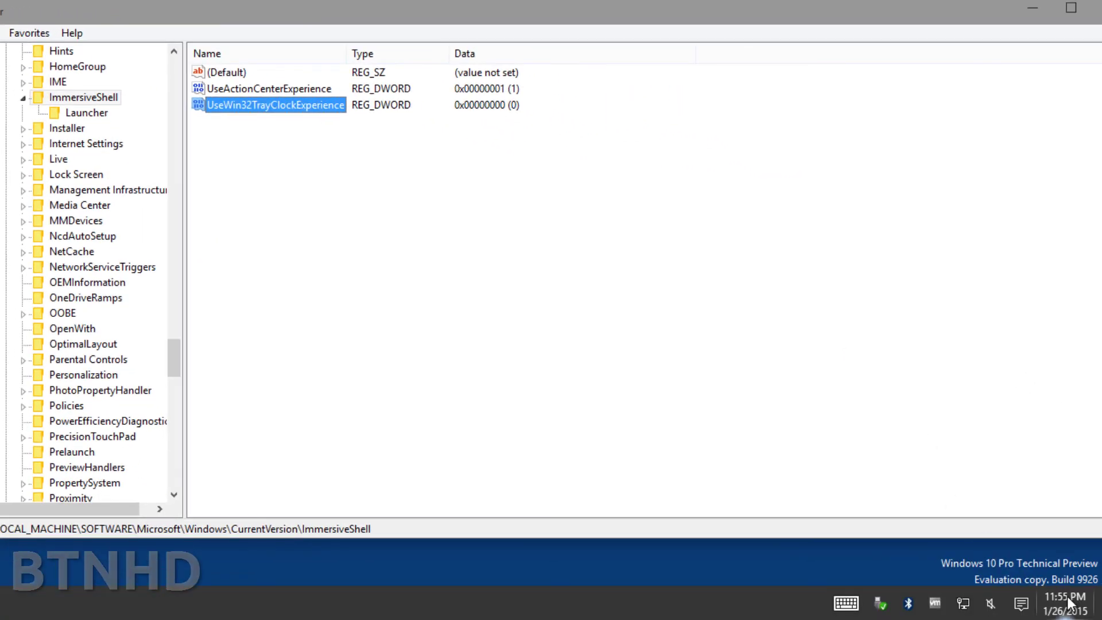
click(1067, 602)
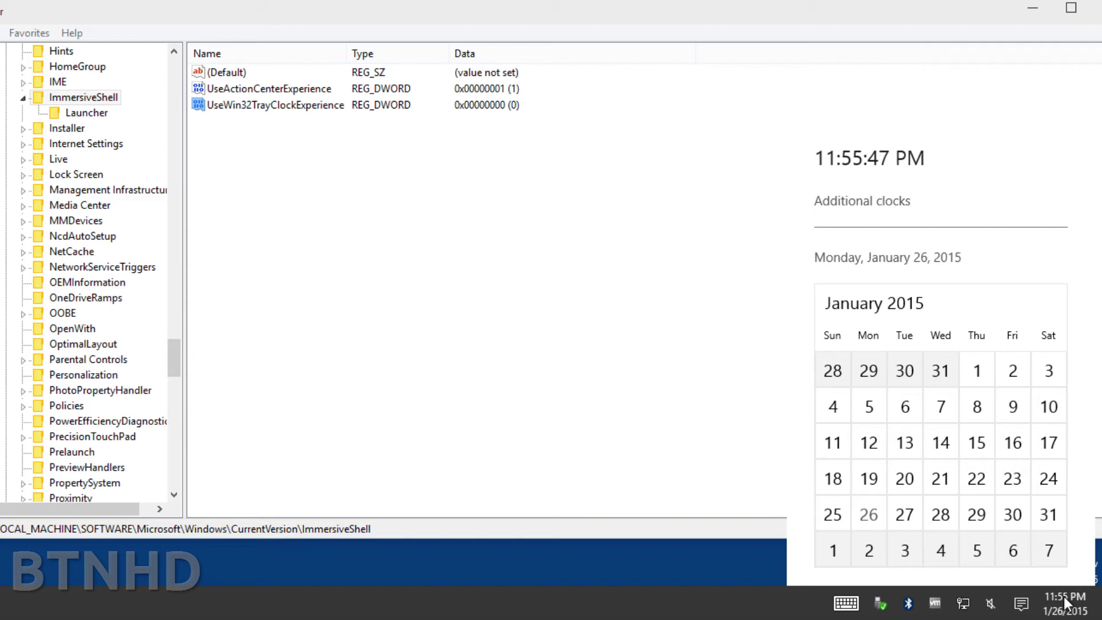
mouse_move(940, 303)
key(Escape)
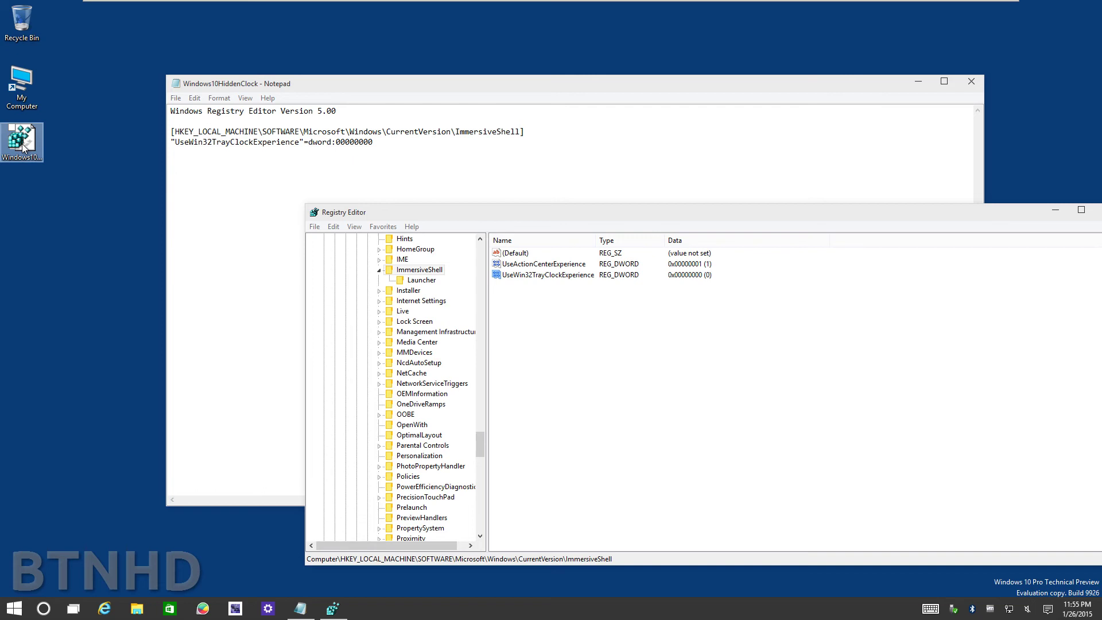
Delete the UseWin32TrayClockExperience value from ImmersiveShell, then check the clock flyout
click(538, 300)
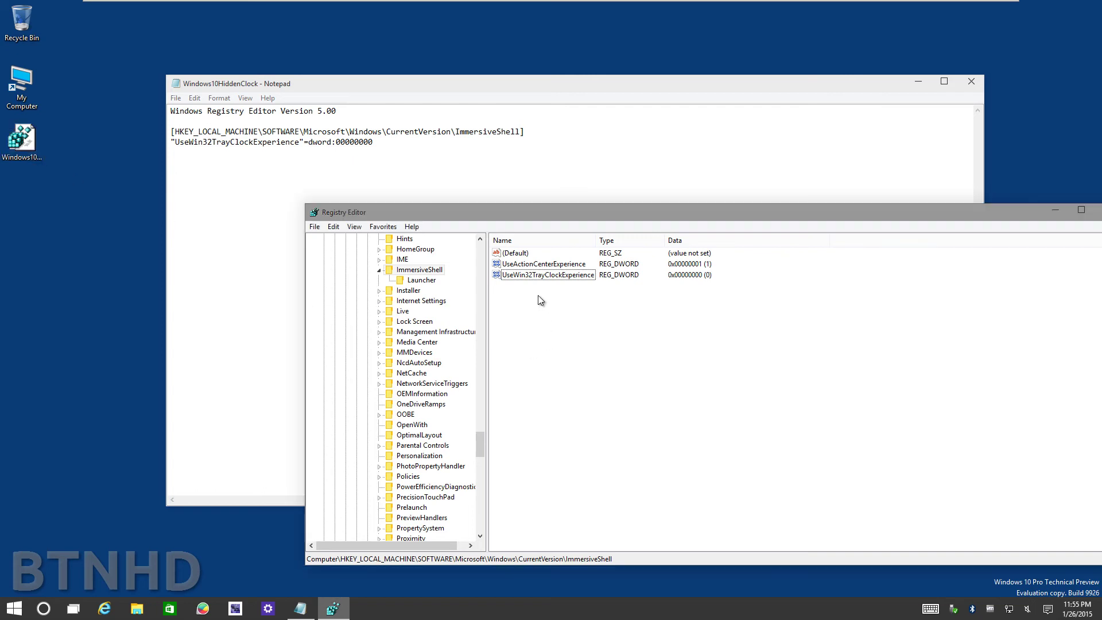
click(540, 278)
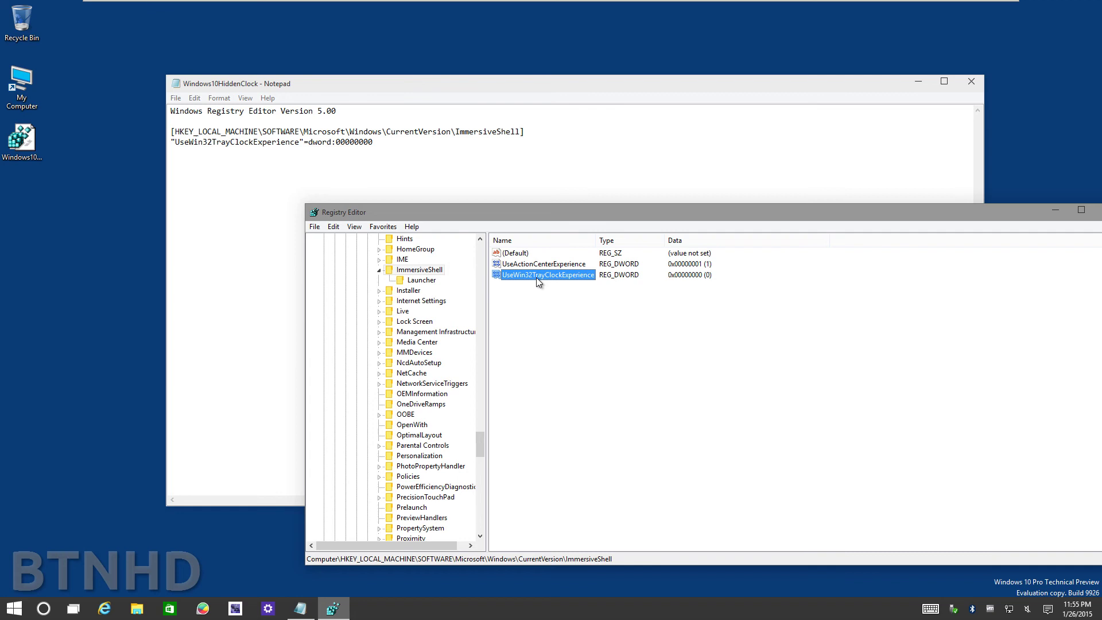
key(Delete)
click(634, 308)
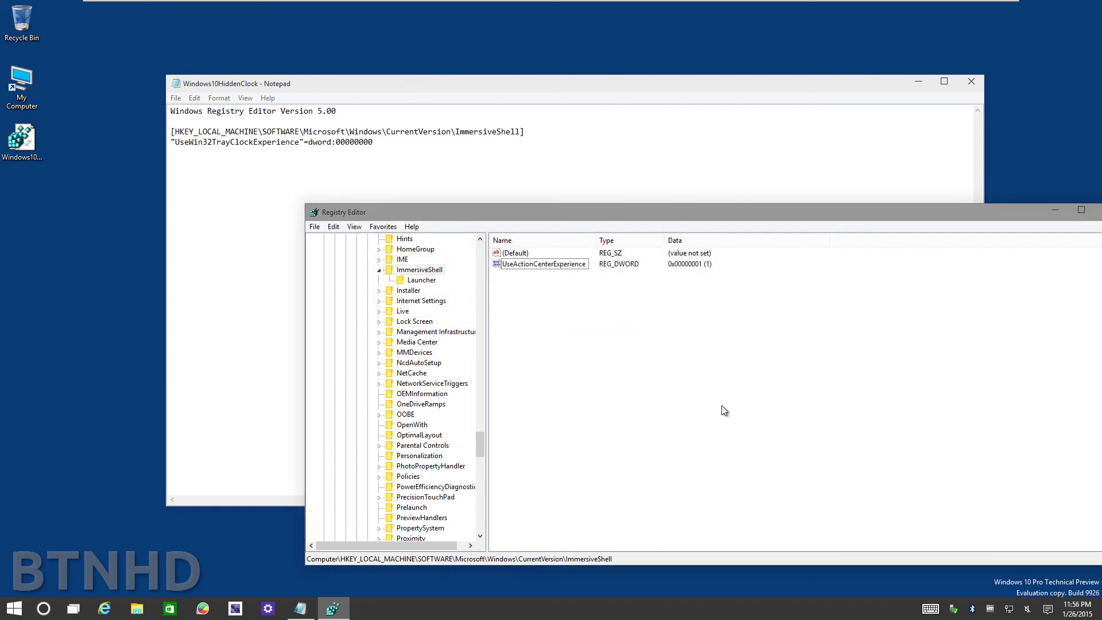
key(super+c)
key(Escape)
Merge Windows10HiddenClock.reg into the registry, approving all prompts, then check the clock flyout
click(31, 147)
double_click(31, 147)
click(607, 322)
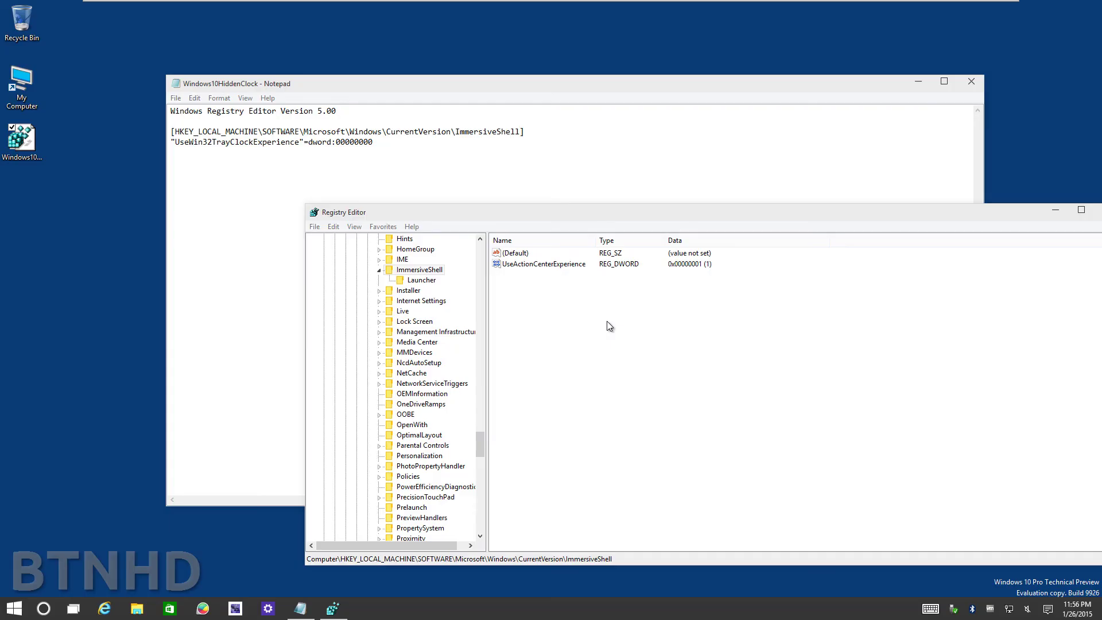
click(637, 317)
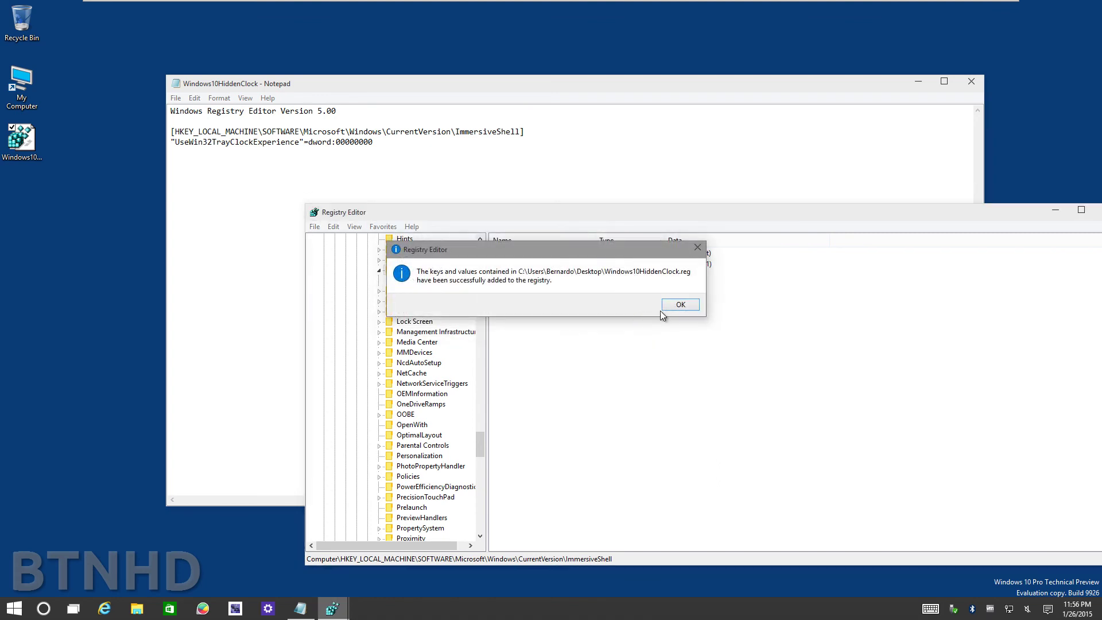
click(660, 310)
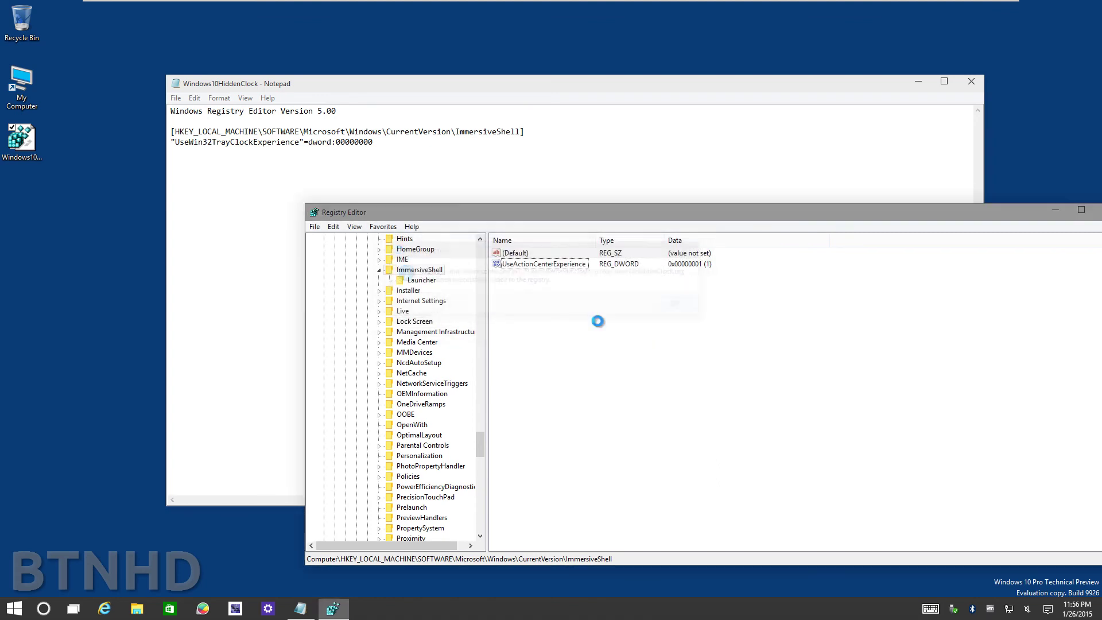
click(1077, 608)
click(722, 459)
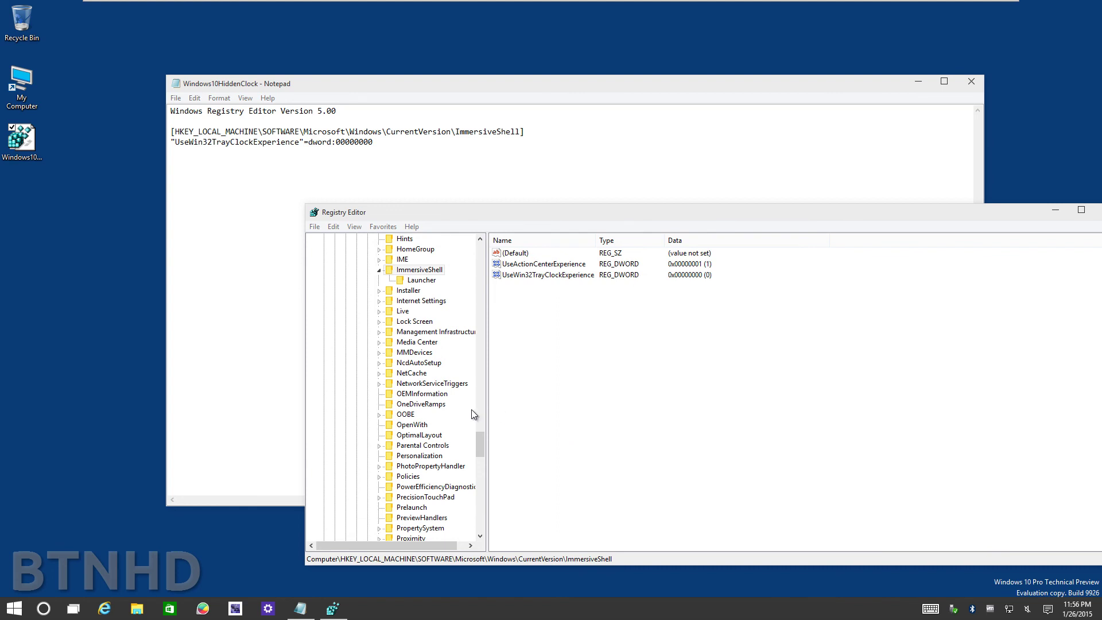
click(22, 142)
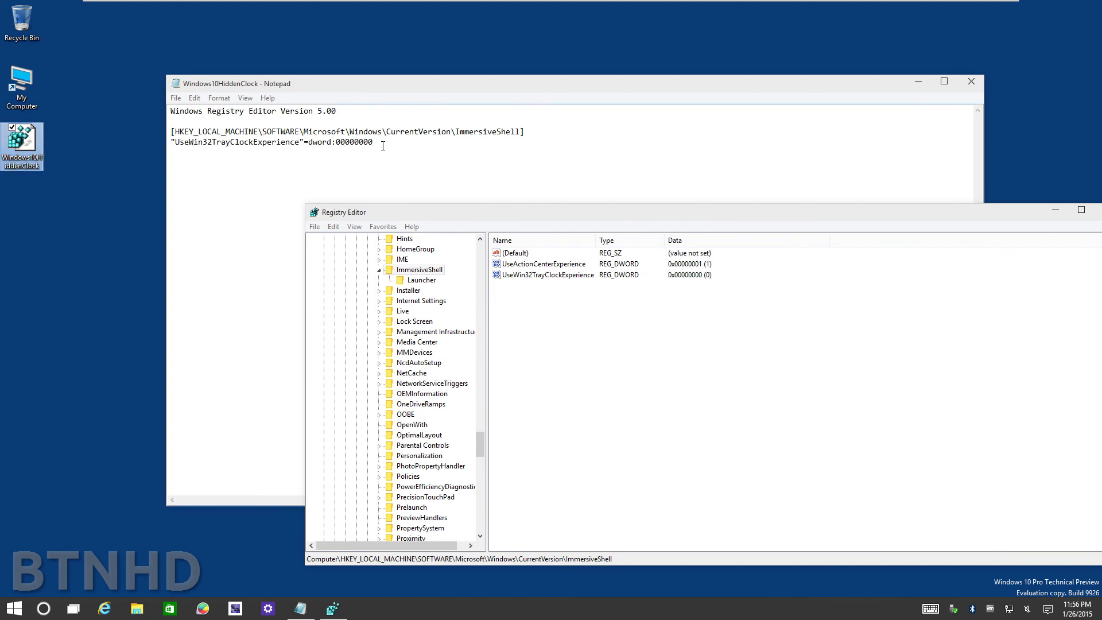
drag(383, 145, 158, 134)
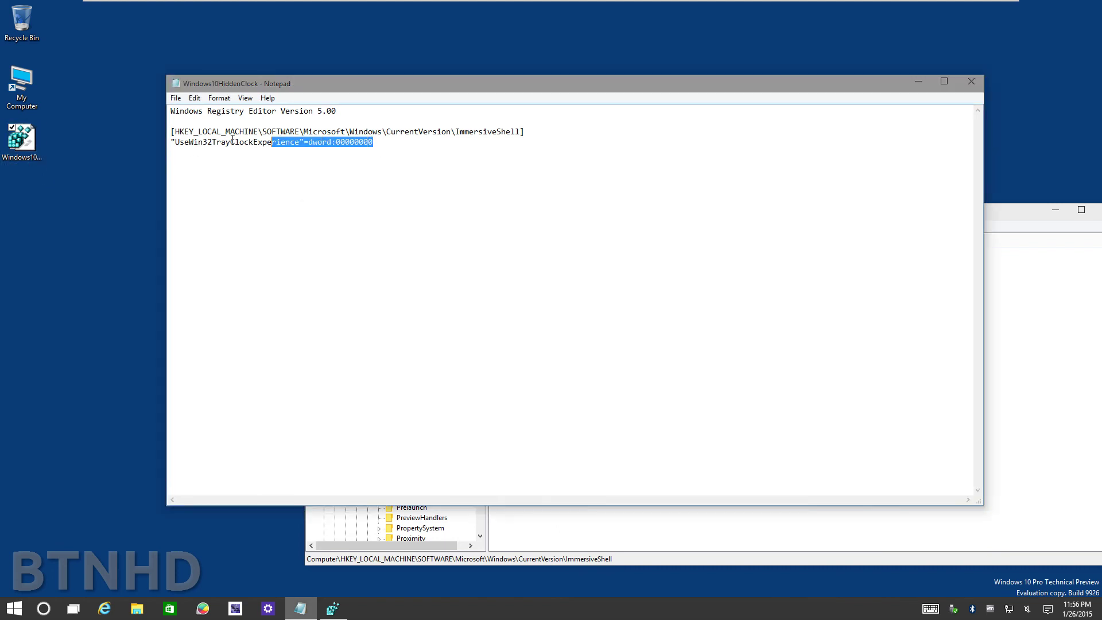
click(41, 144)
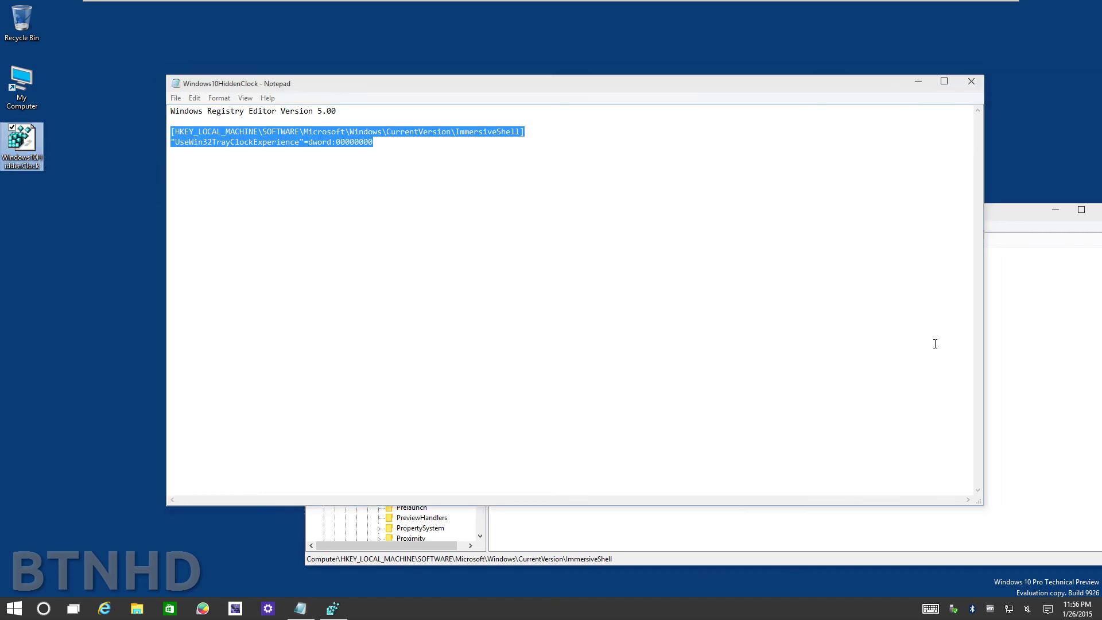
click(1068, 351)
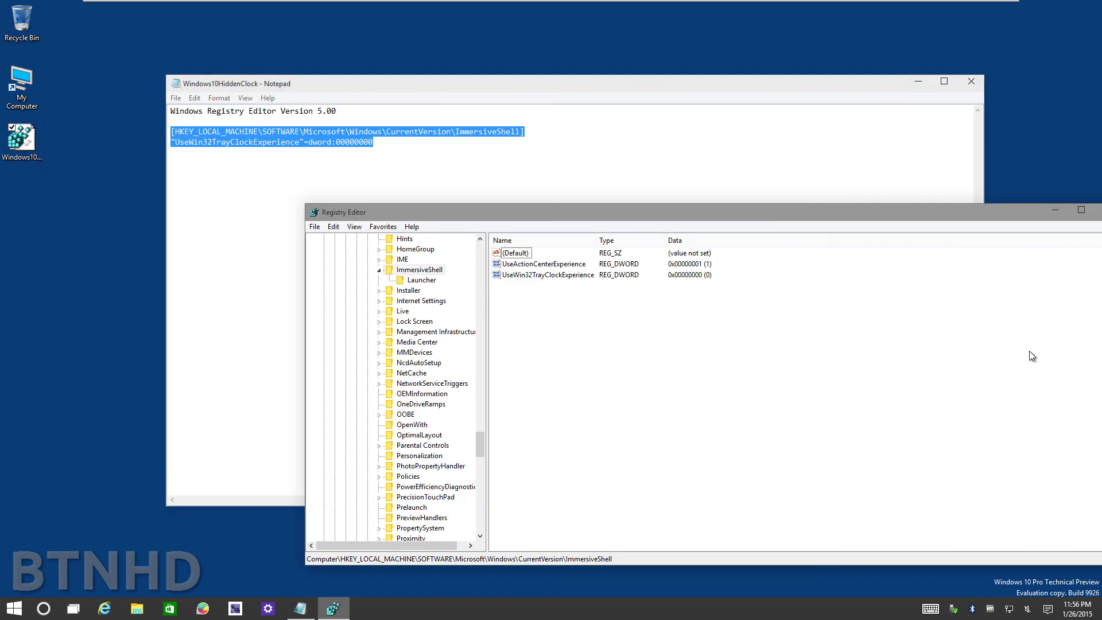